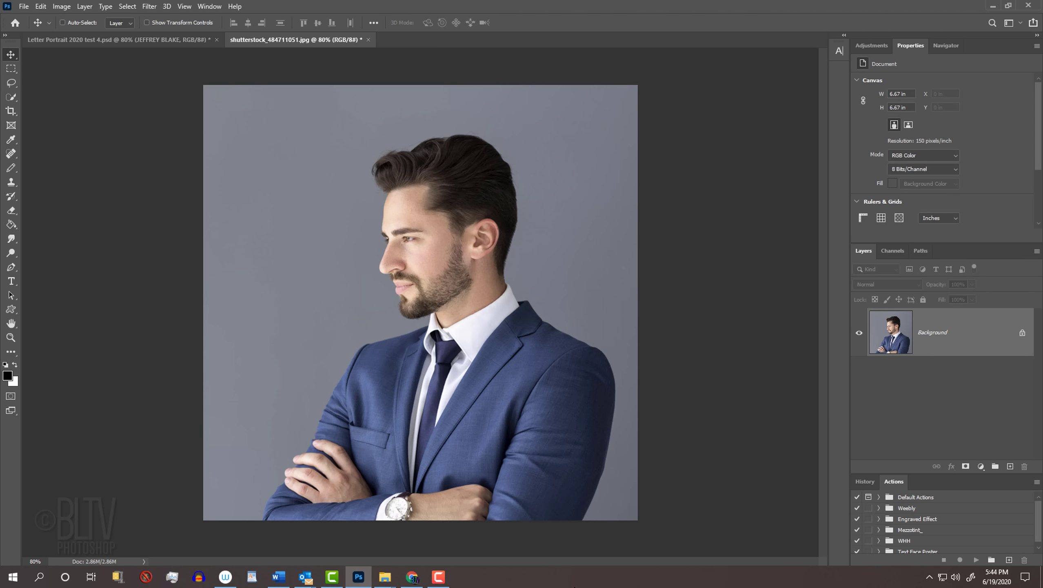
Start a new 1000 × 1000 px, 150 ppi document with a white background
key("ctrl+n")
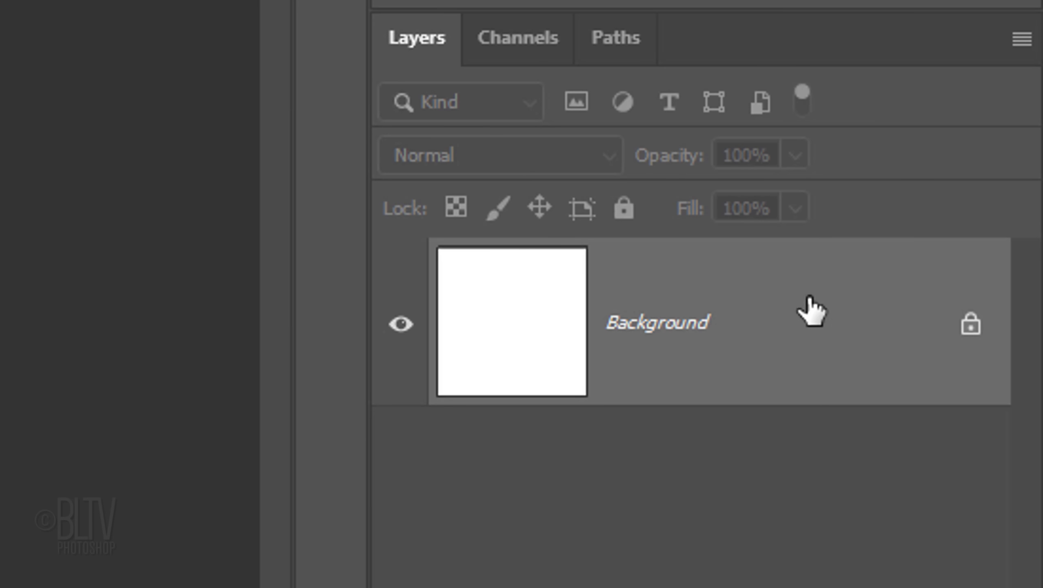
Unlock the background and add a reversed radial Black, White gradient overlay at 50% opacity
left_click(970, 328)
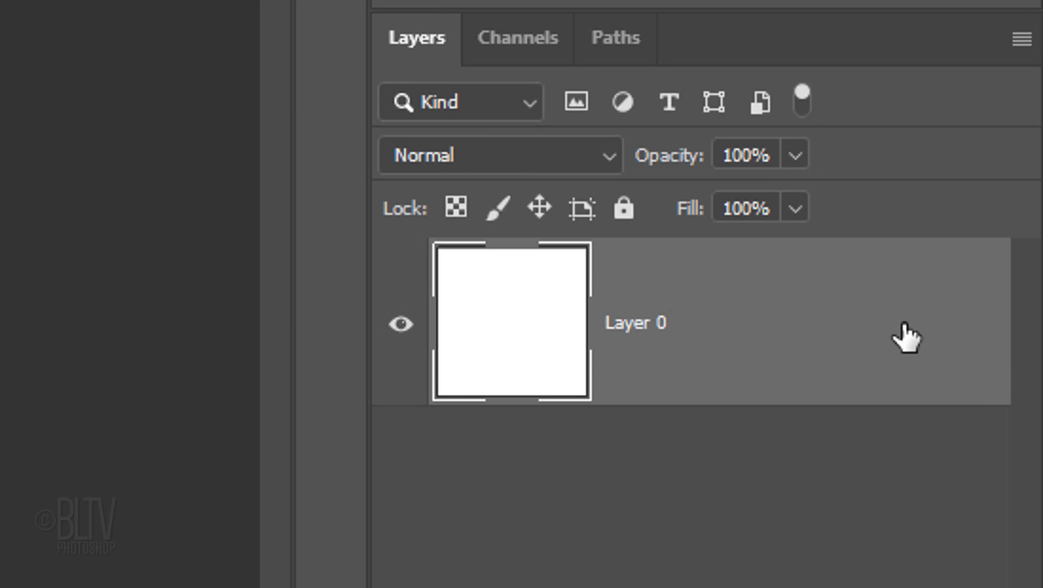
double_click(734, 325)
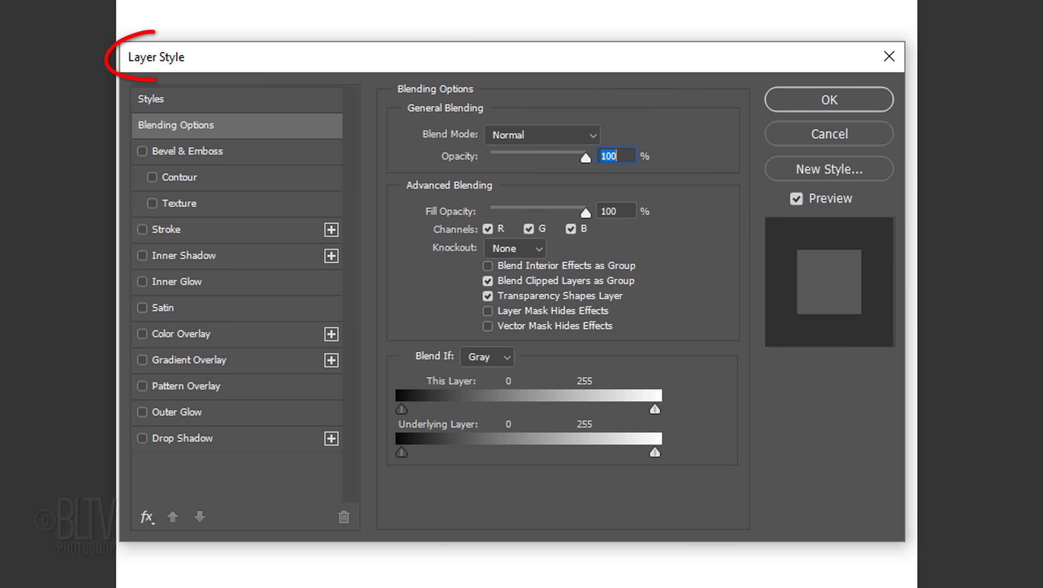
left_click(198, 361)
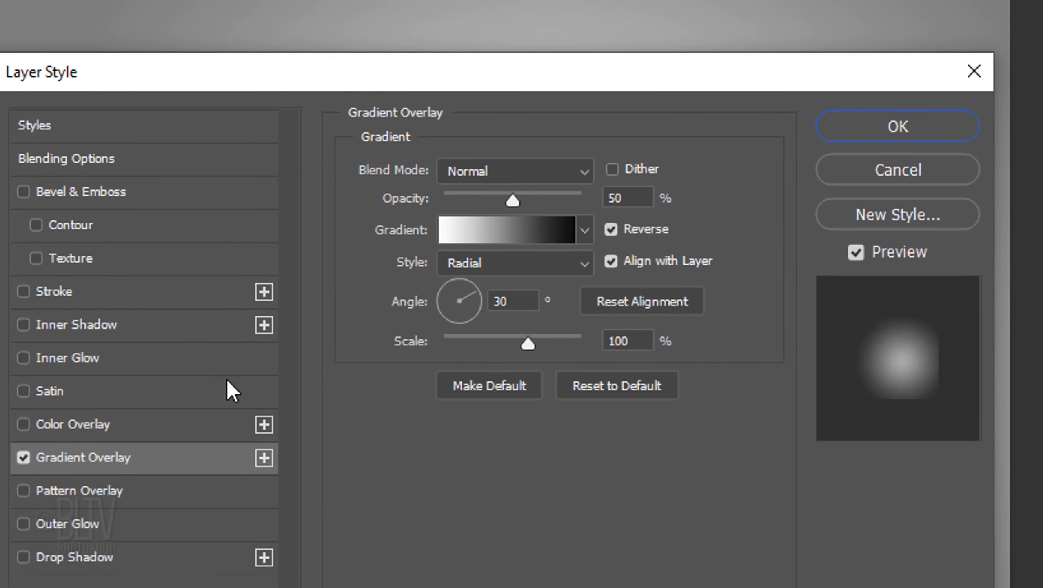
left_click(481, 271)
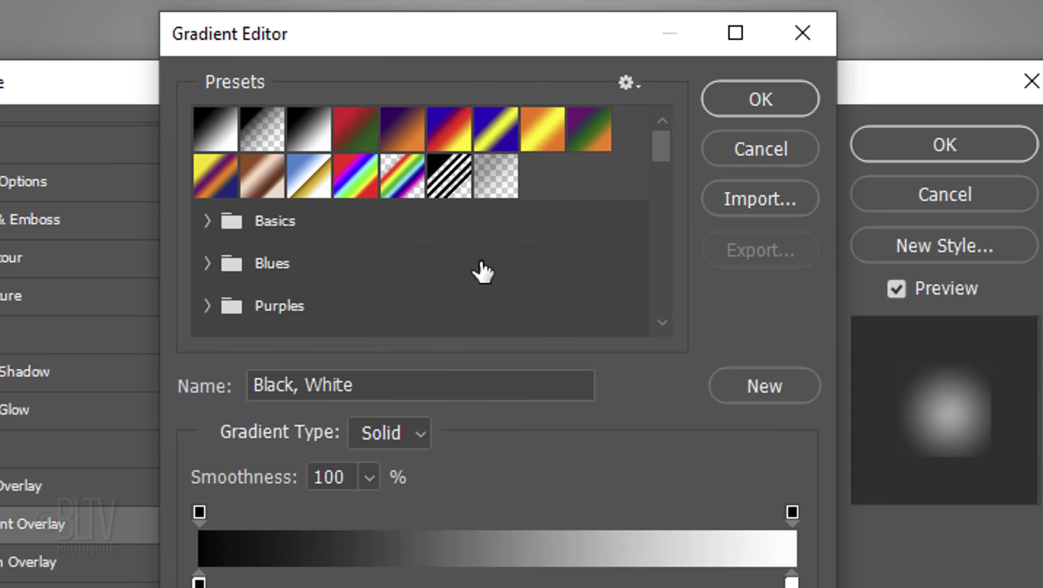
left_click(310, 142)
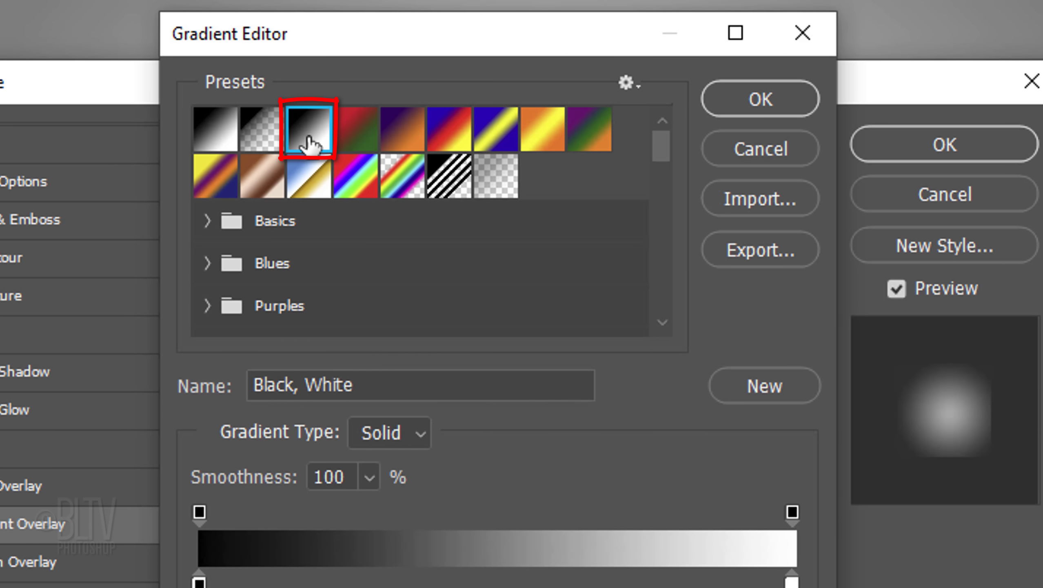
left_click(757, 106)
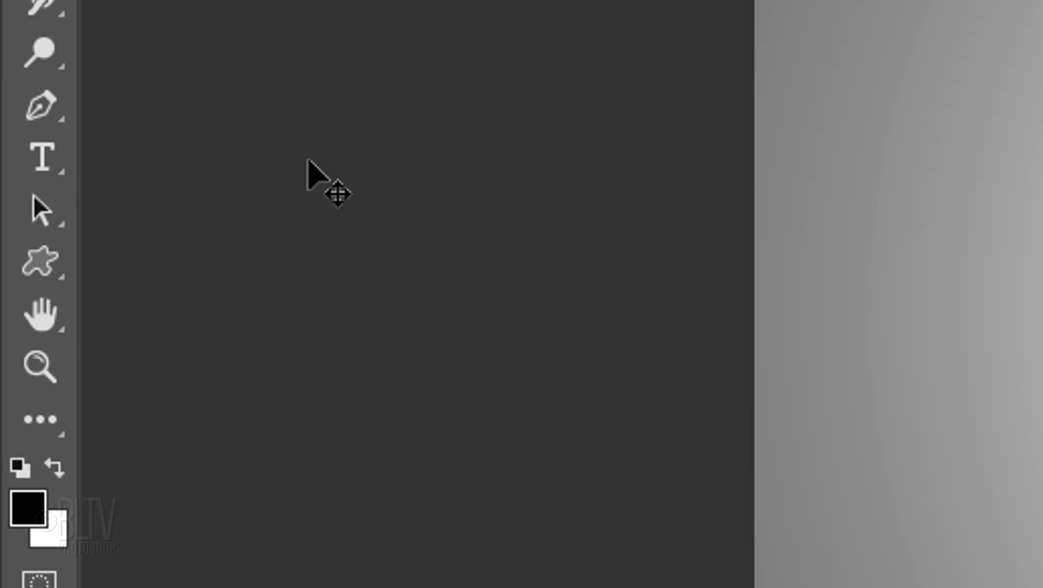
Set the Horizontal Type Tool to white Elephant Regular at 454 pt
right_click(46, 158)
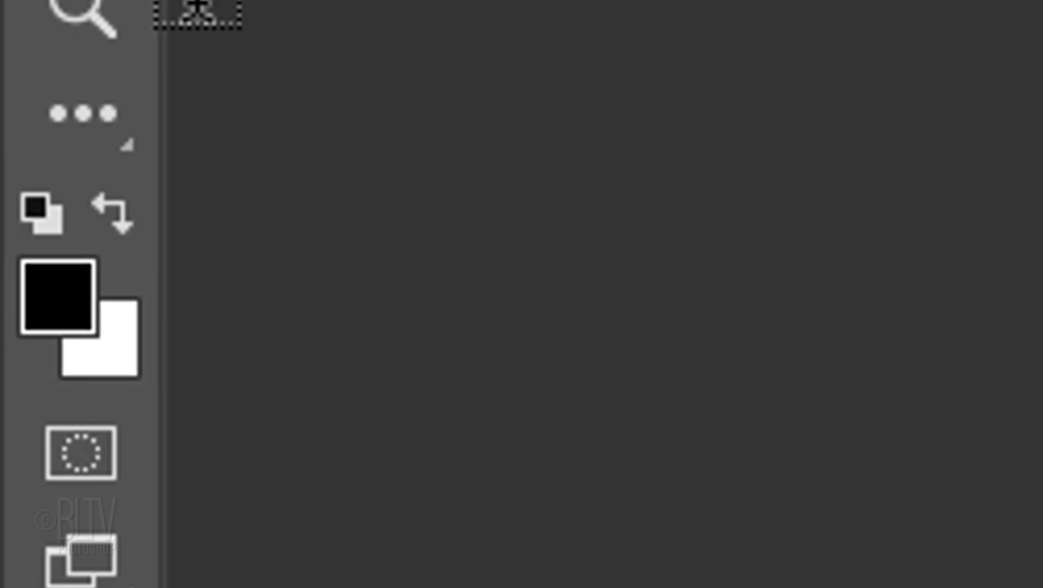
key("d")
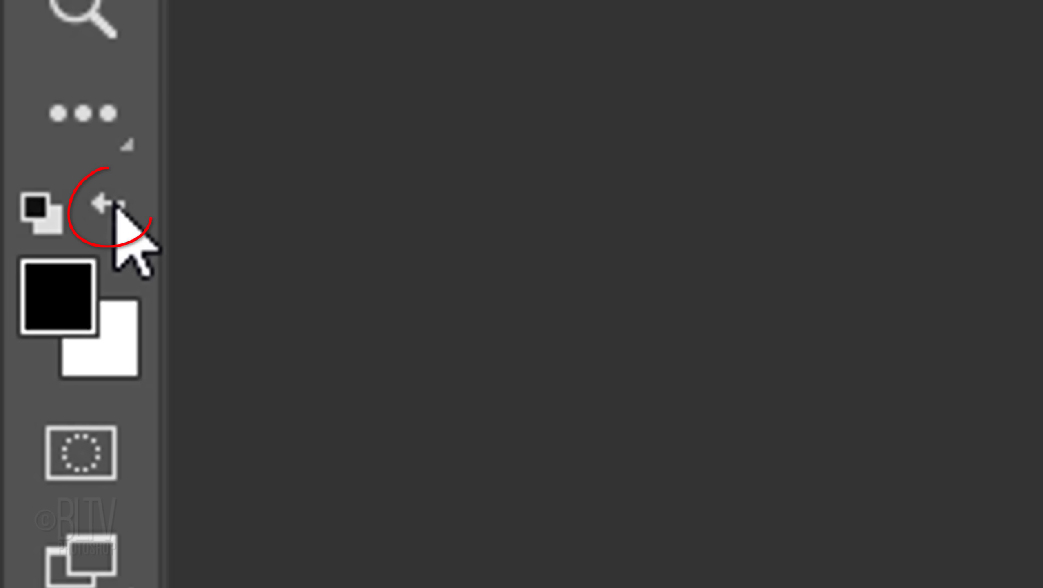
key("x")
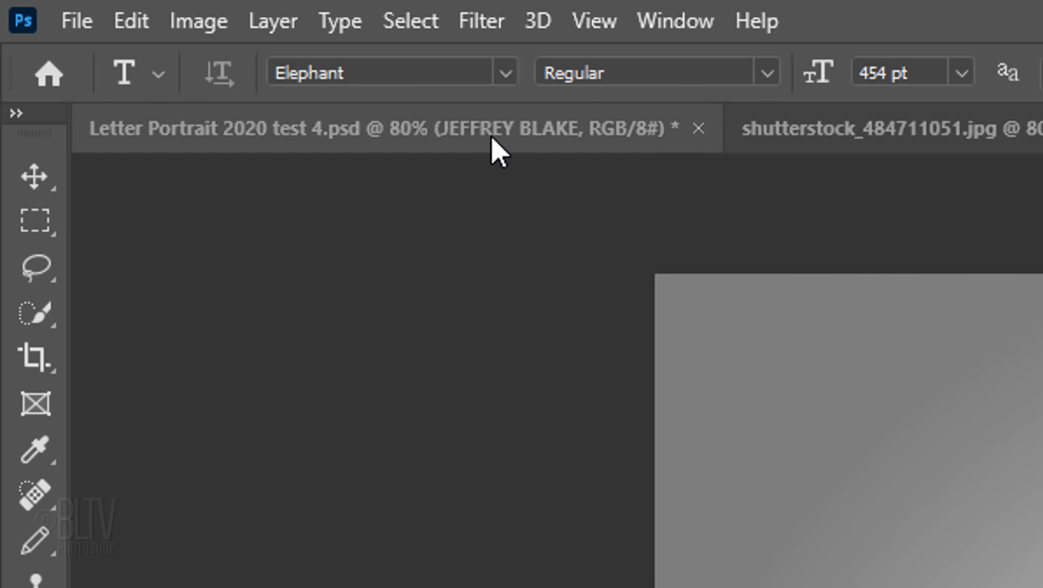
left_click(506, 73)
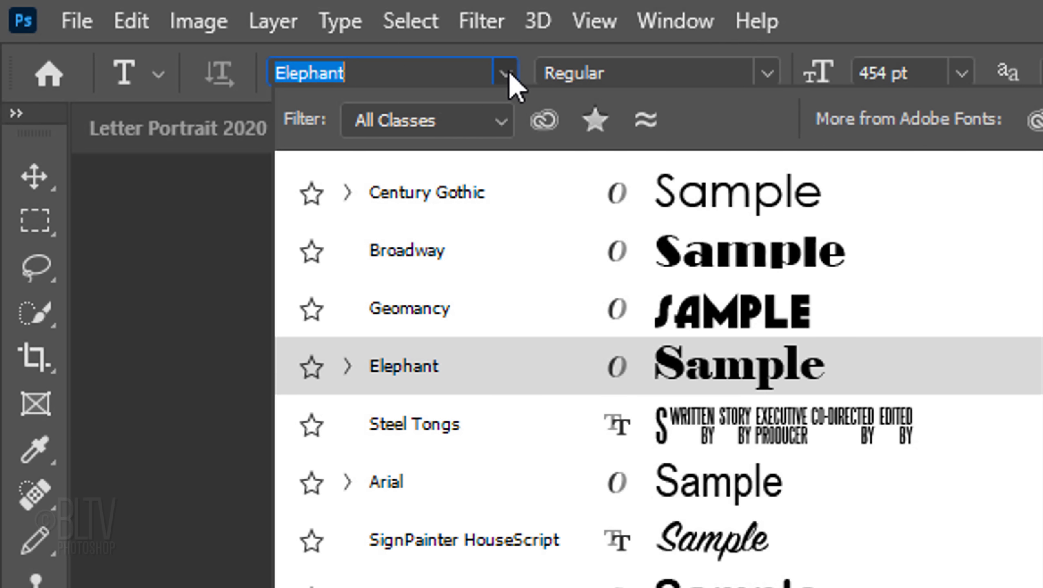
left_click(509, 74)
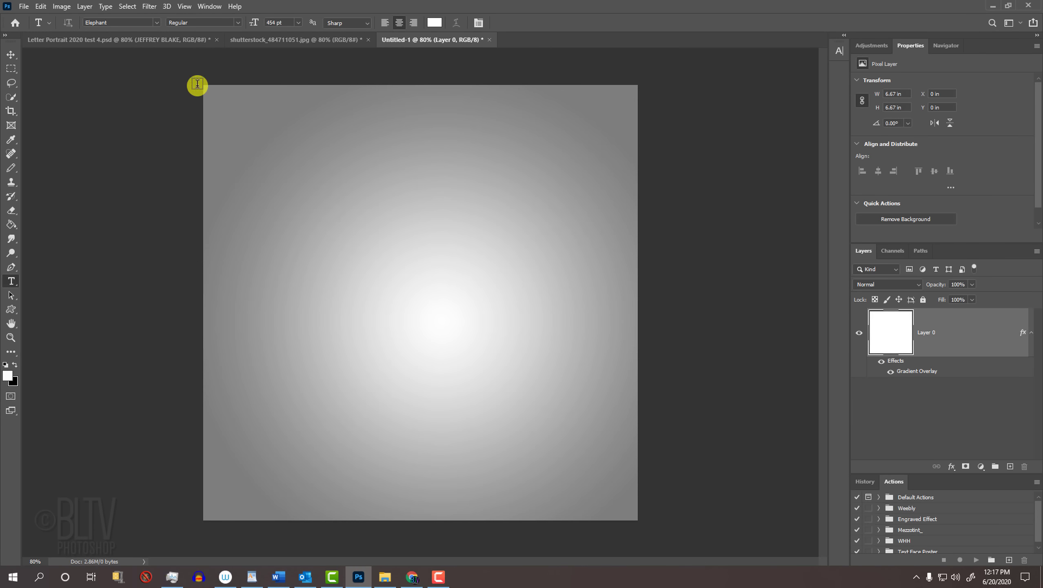
Type a large white letter J on the canvas and turn off View snapping
left_click(423, 293)
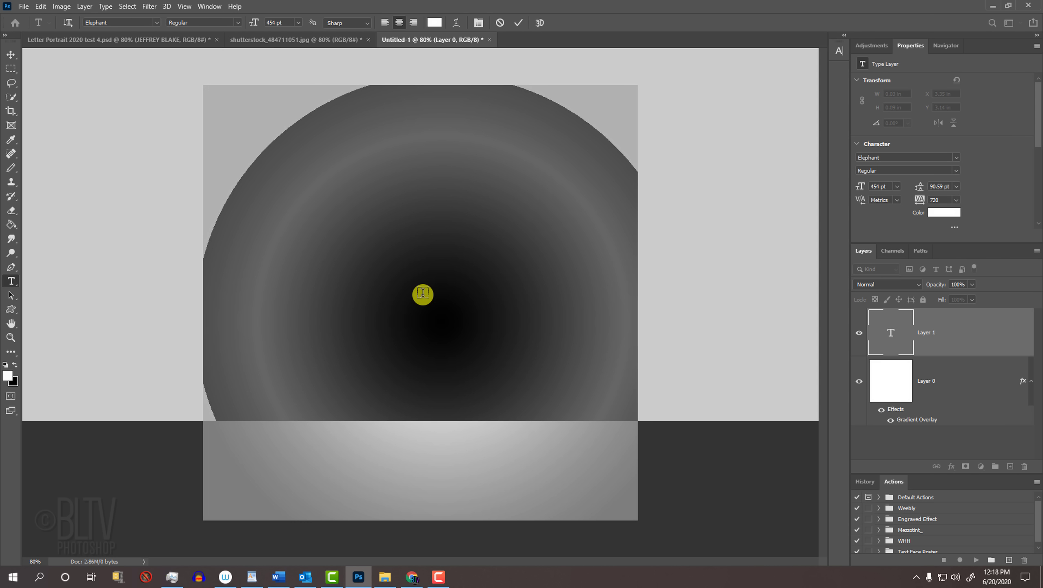
type("J")
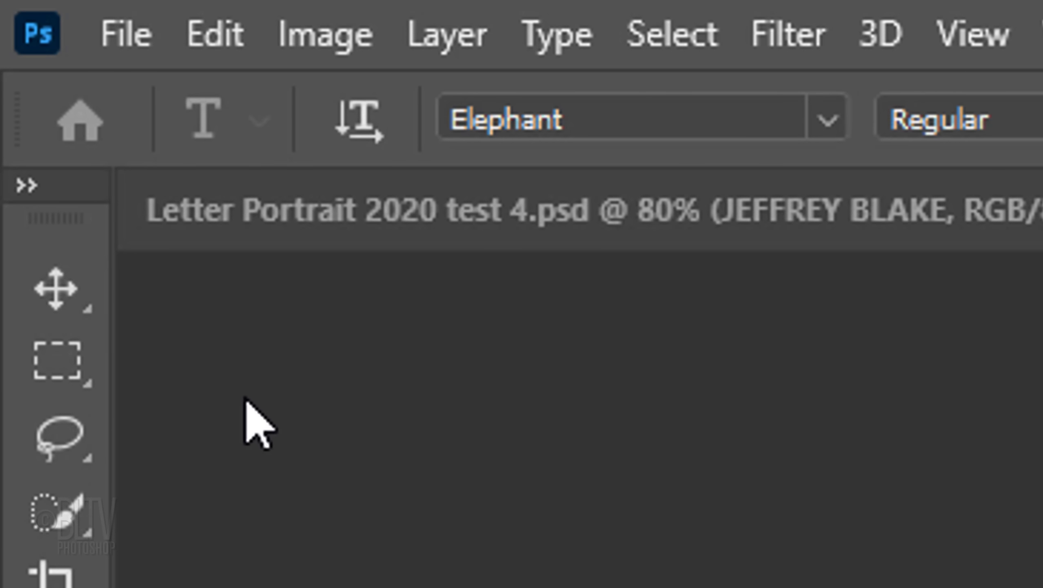
left_click(12, 55)
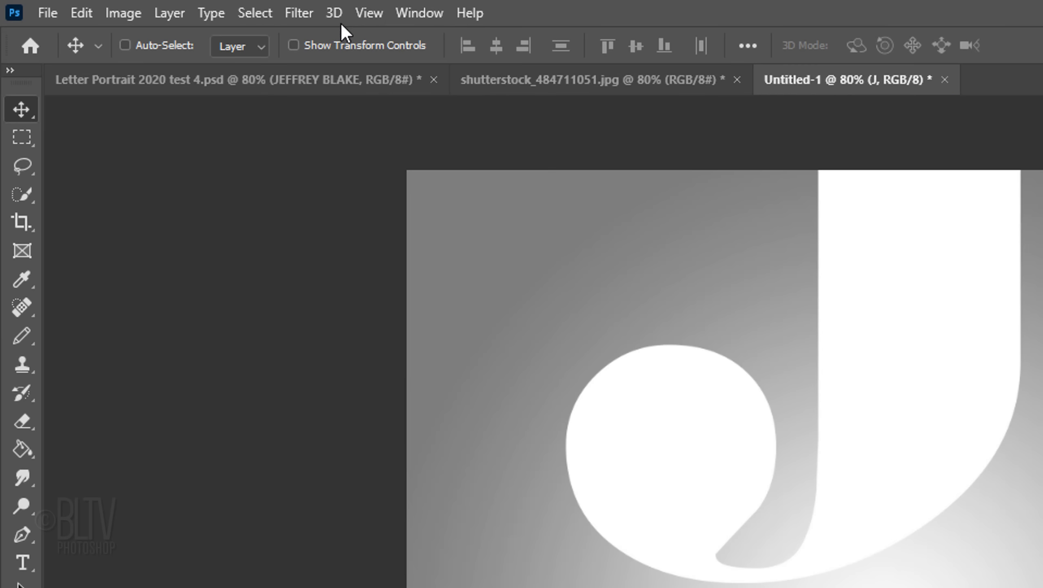
left_click(185, 6)
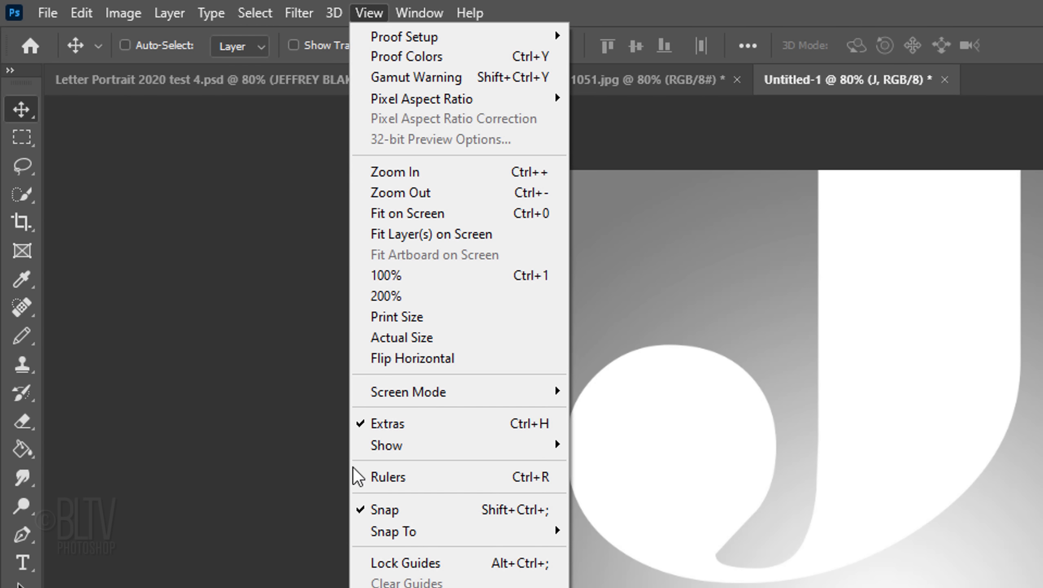
left_click(372, 508)
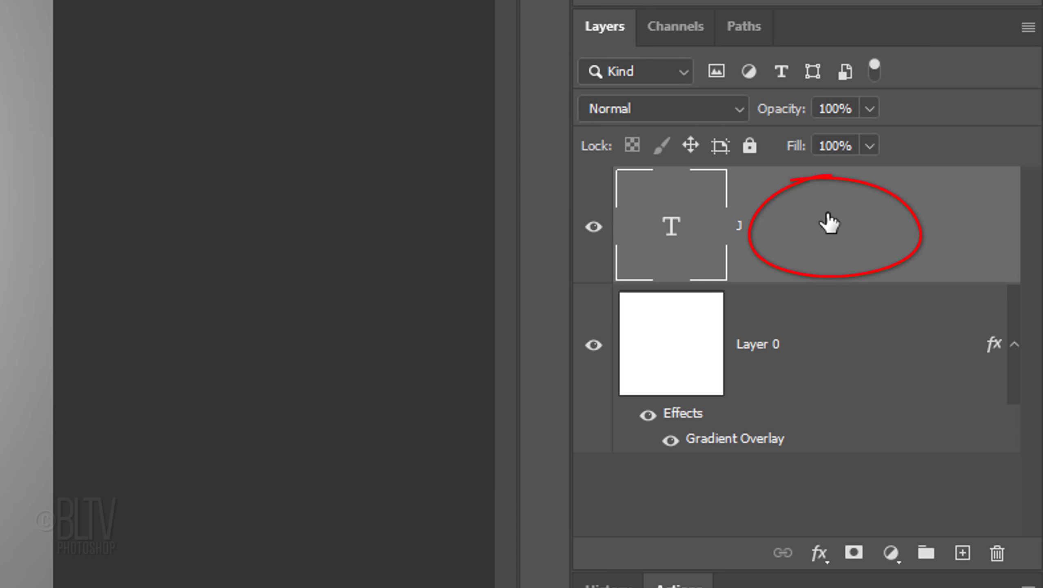
Give the J layer a white 4 px outside stroke at 50% opacity
double_click(829, 223)
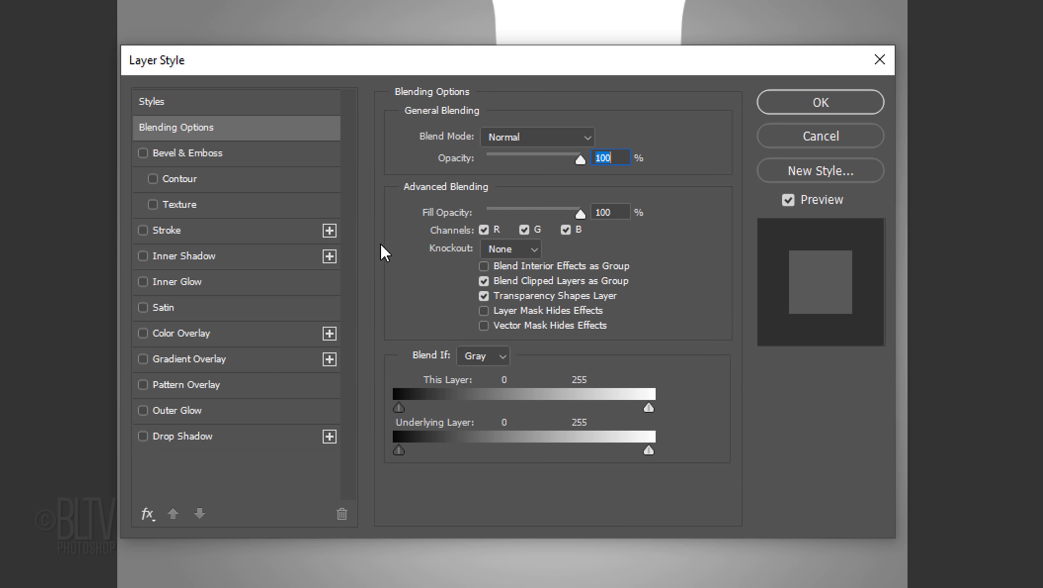
left_click(170, 231)
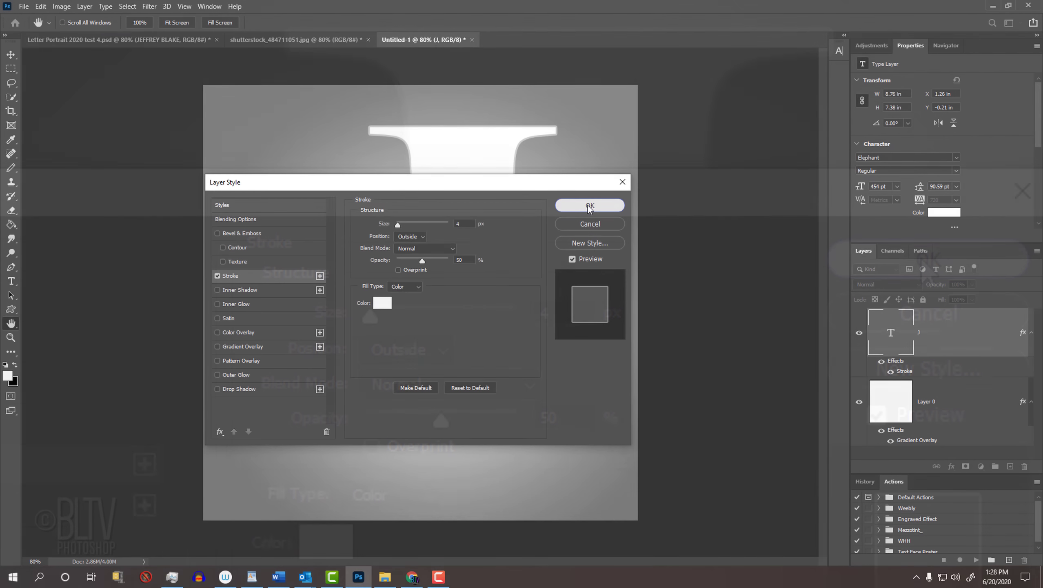
left_click(589, 206)
On the shutterstock portrait, use Select Subject to select the man
left_click(316, 39)
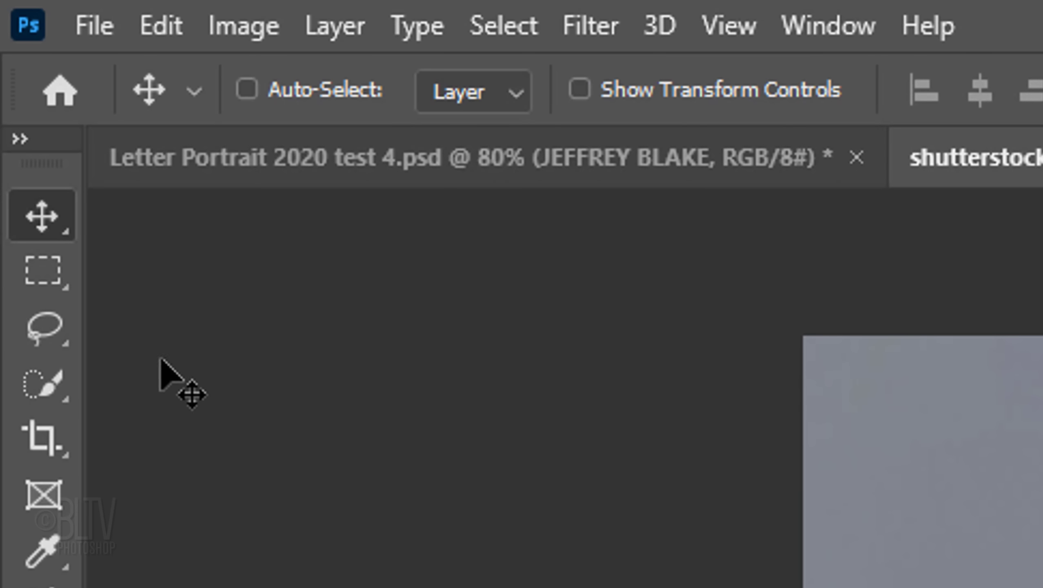
left_click(11, 98)
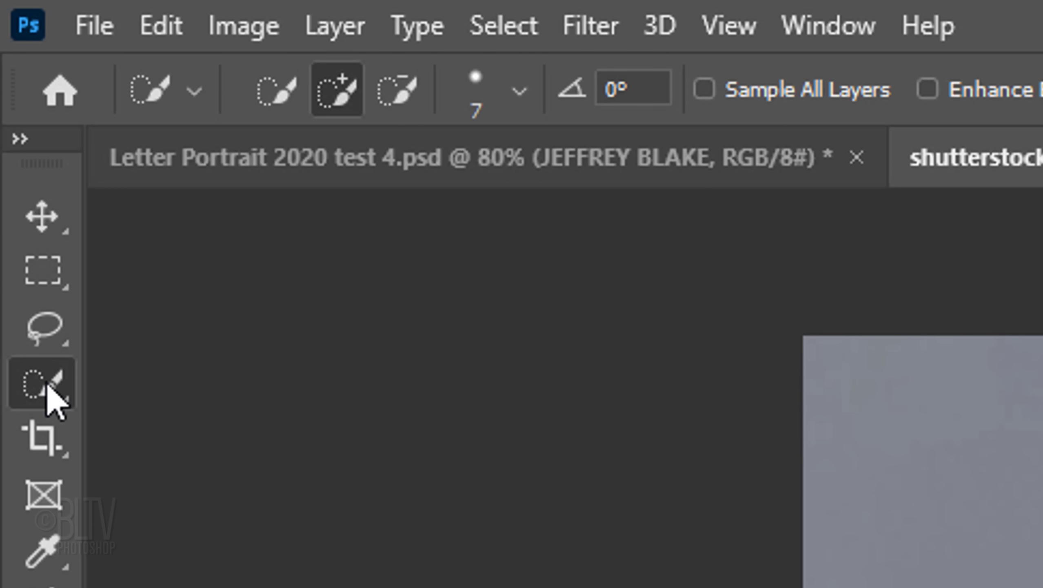
right_click(46, 387)
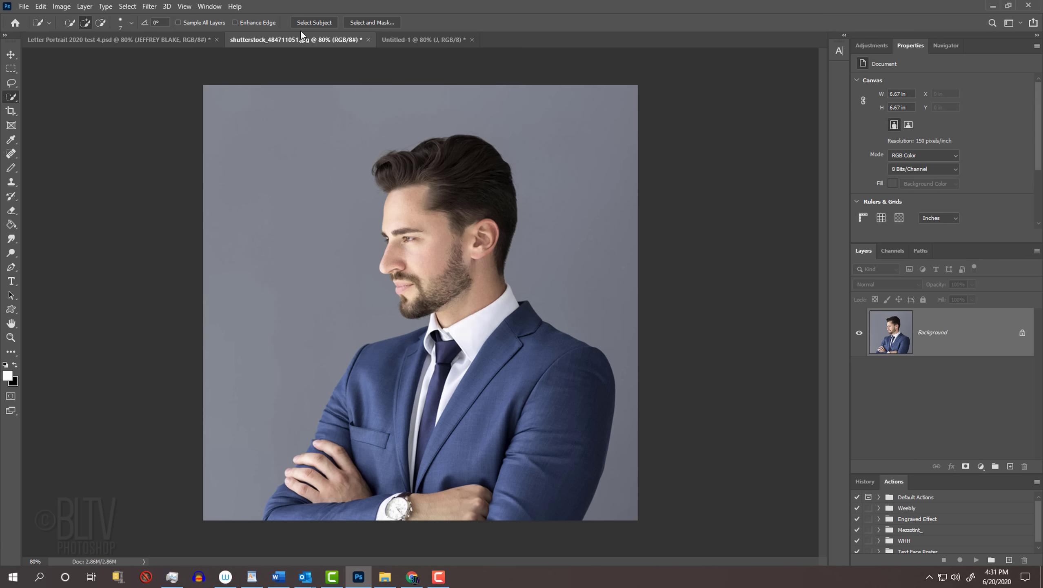
left_click(313, 21)
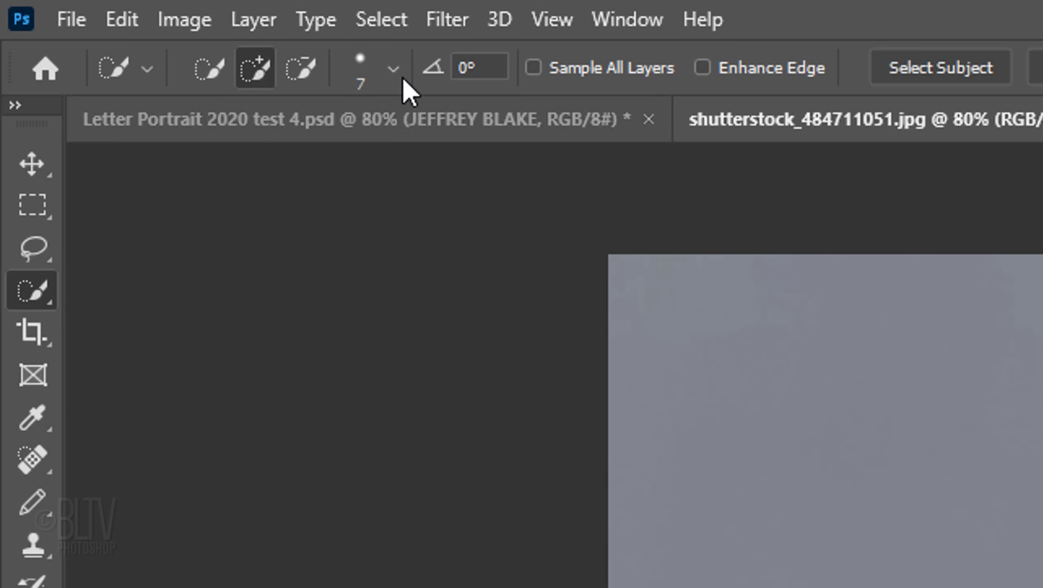
left_click(380, 19)
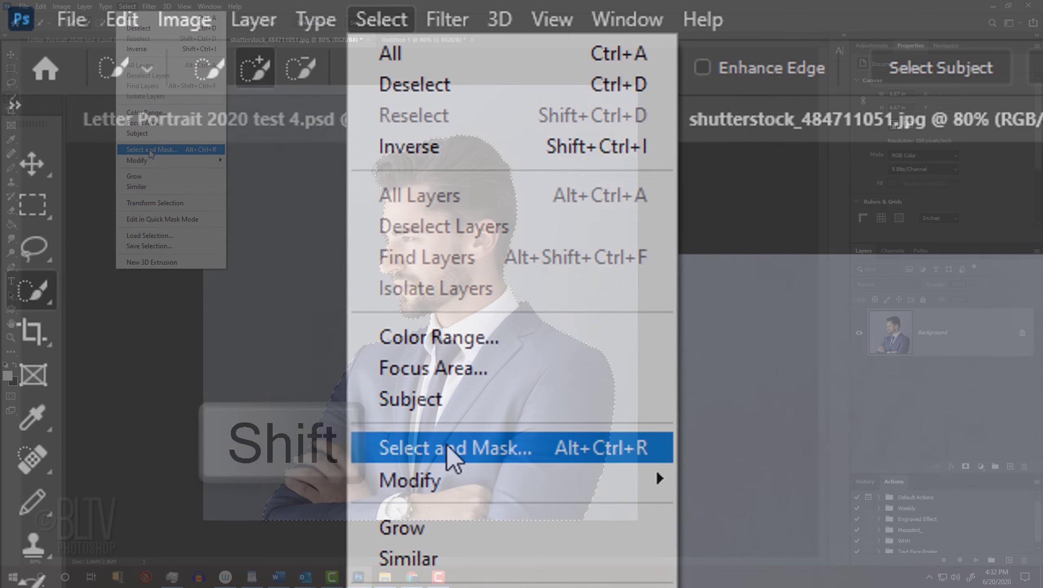
In Select and Mask, enable Smart Radius, refine the hair edge, and output to Layer Mask
left_click(453, 459, "shift")
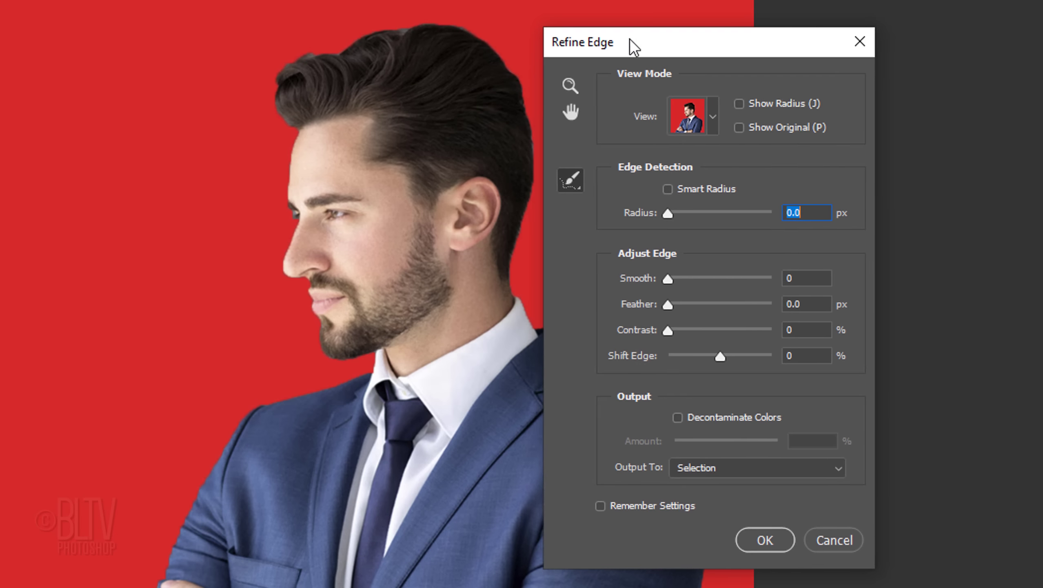
left_click_drag(630, 40, 635, 39)
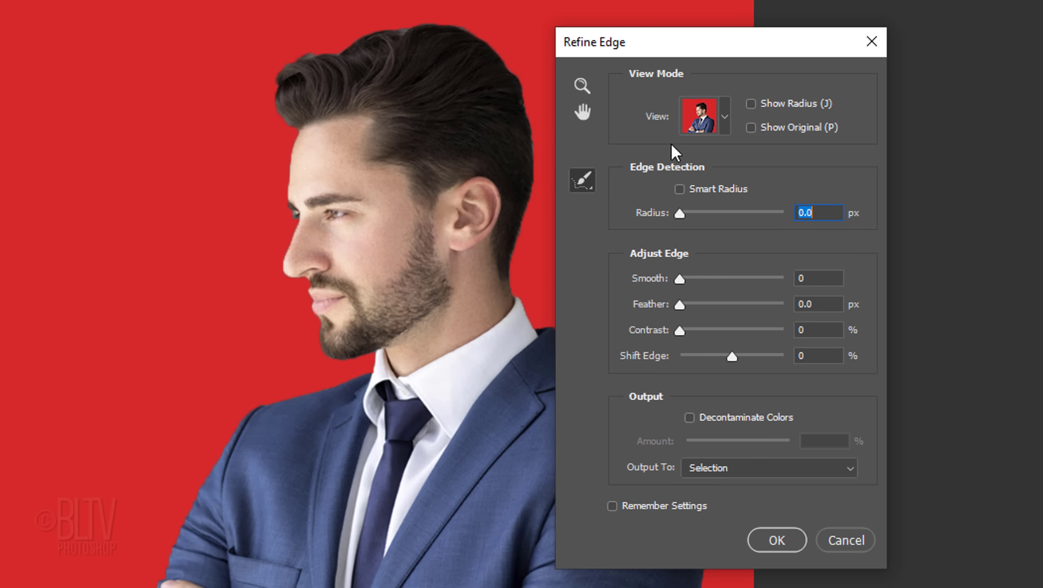
left_click(680, 189)
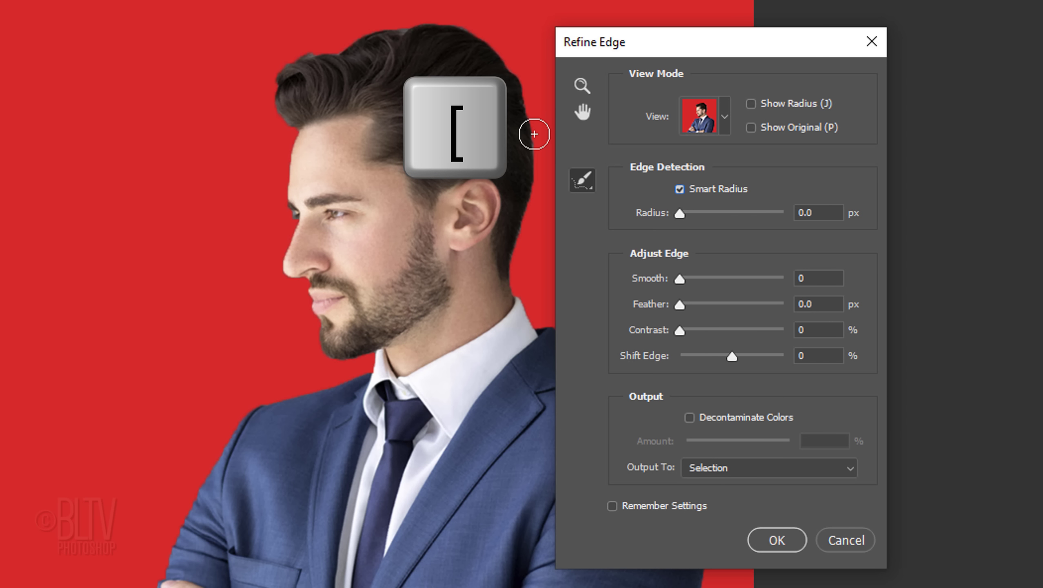
mouse_move(522, 240)
left_mouse_down()
mouse_move(522, 110)
mouse_move(475, 40)
mouse_move(372, 34)
mouse_move(293, 58)
mouse_move(281, 135)
left_mouse_up()
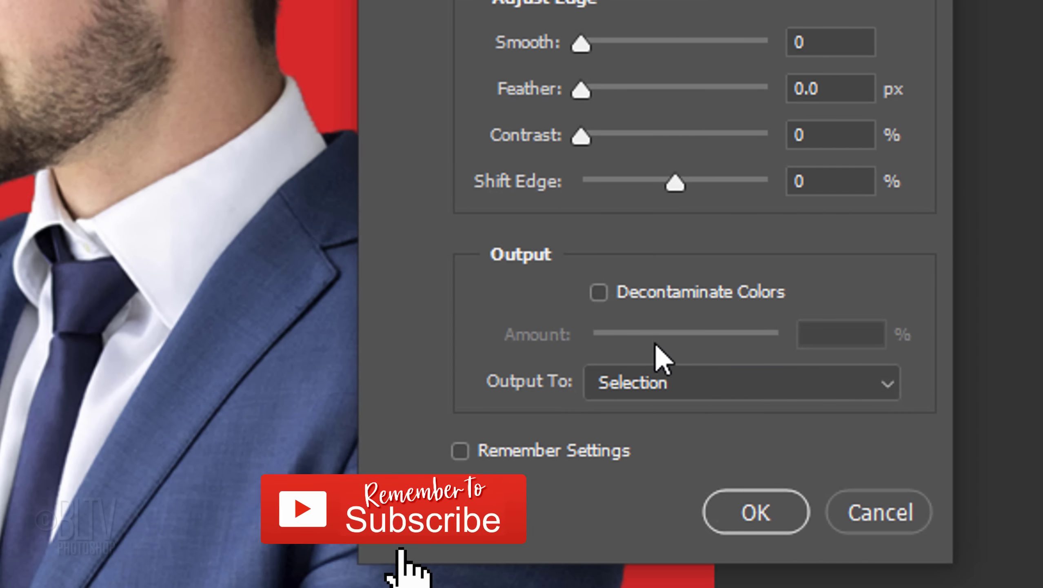
left_click(699, 389)
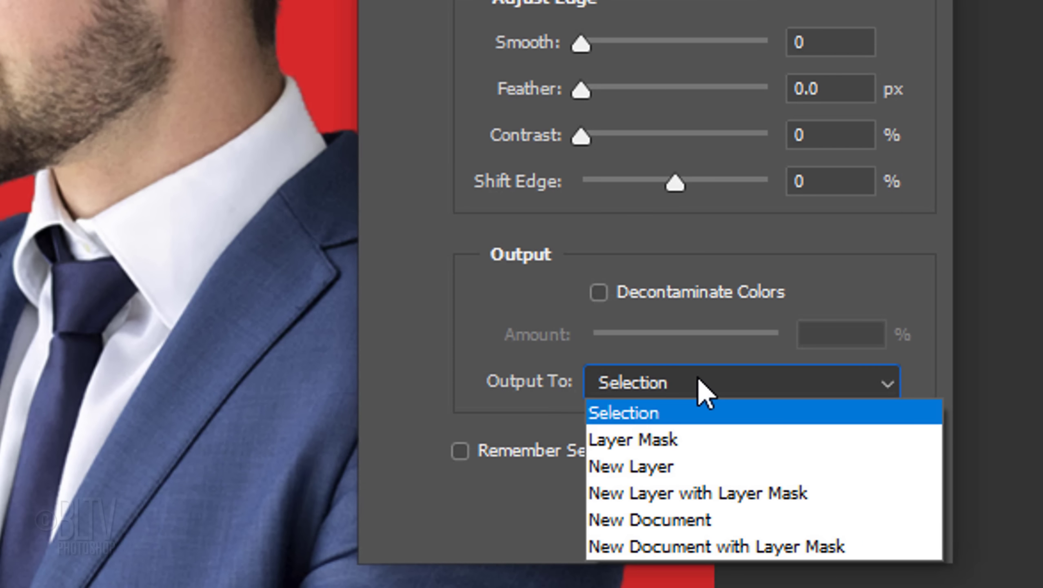
left_click(659, 440)
left_click(756, 513)
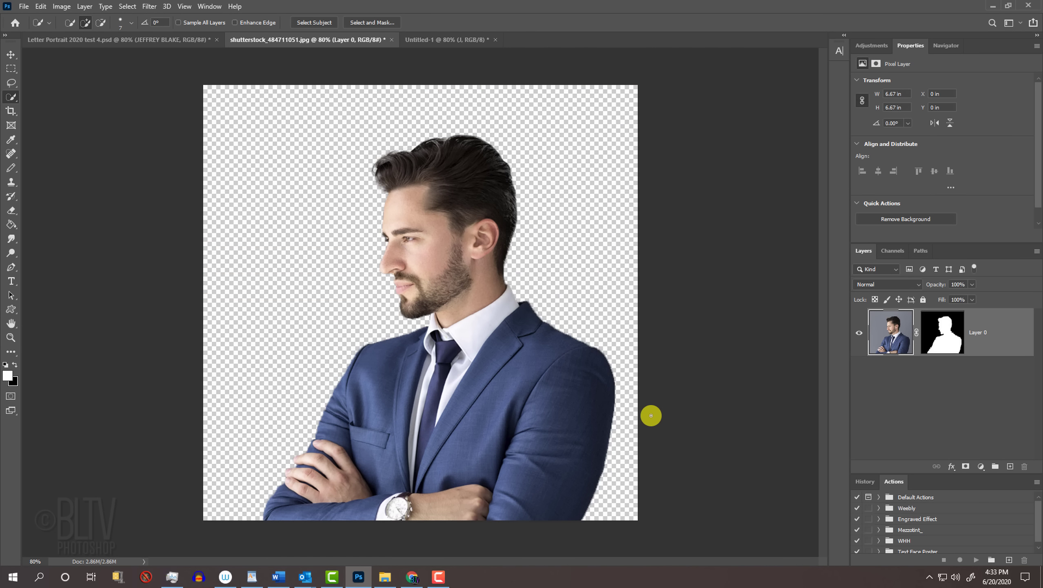
Drag the masked man into the Untitled-1 J document and set his layer opacity to 50%
key("v")
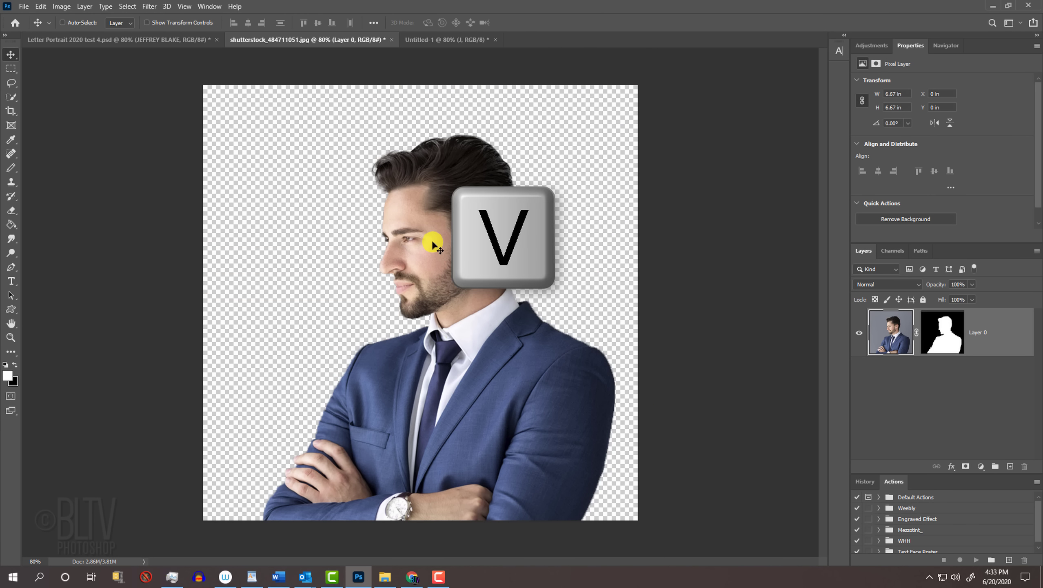
left_click_drag(433, 246, 434, 40)
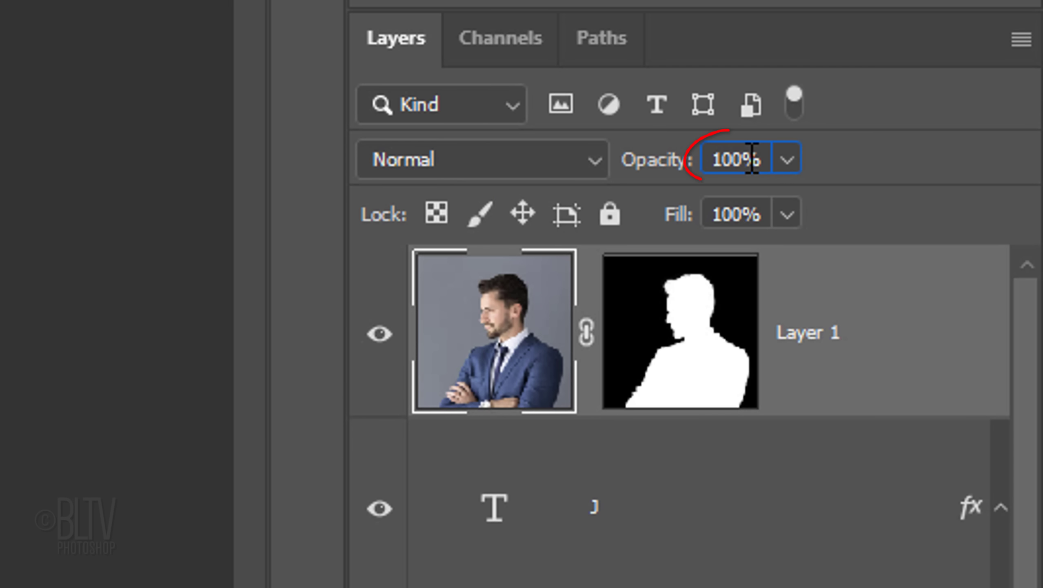
left_click(726, 160)
type("50")
key("Return")
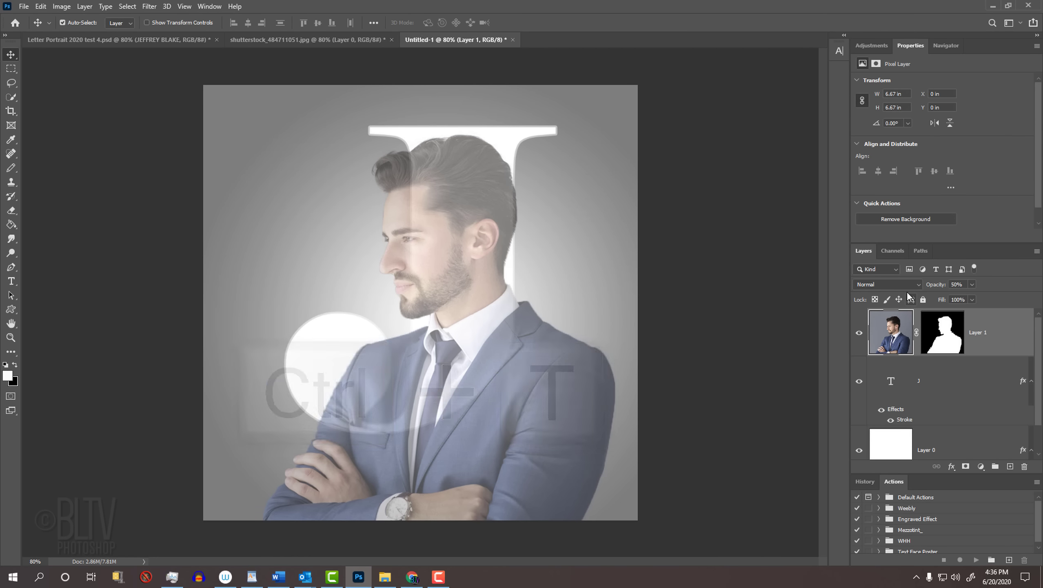
Scale the man up from his centre over the J, nudge him left, and commit
key("ctrl+t")
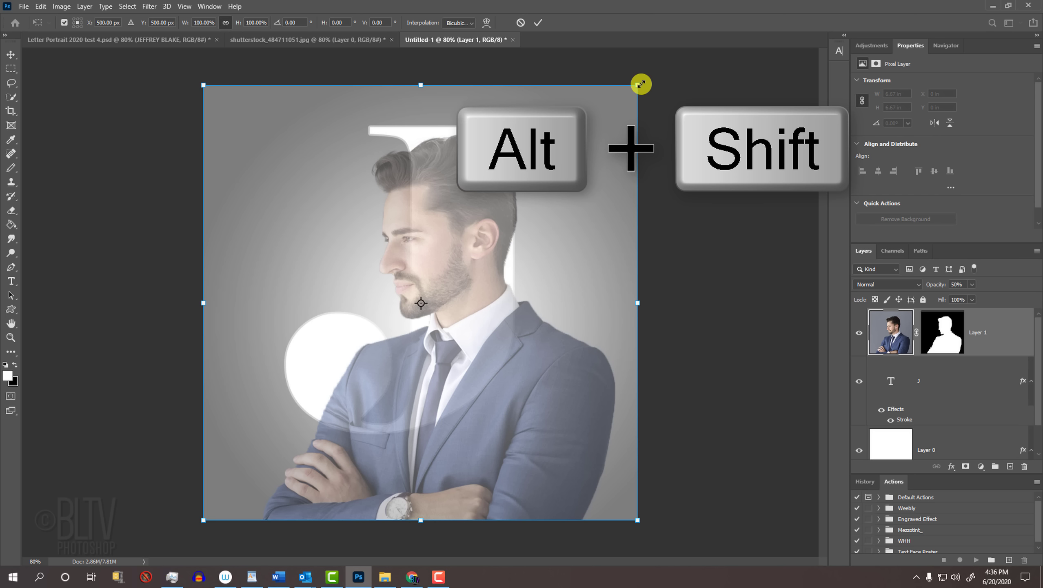
left_click_drag(640, 84, 658, 101)
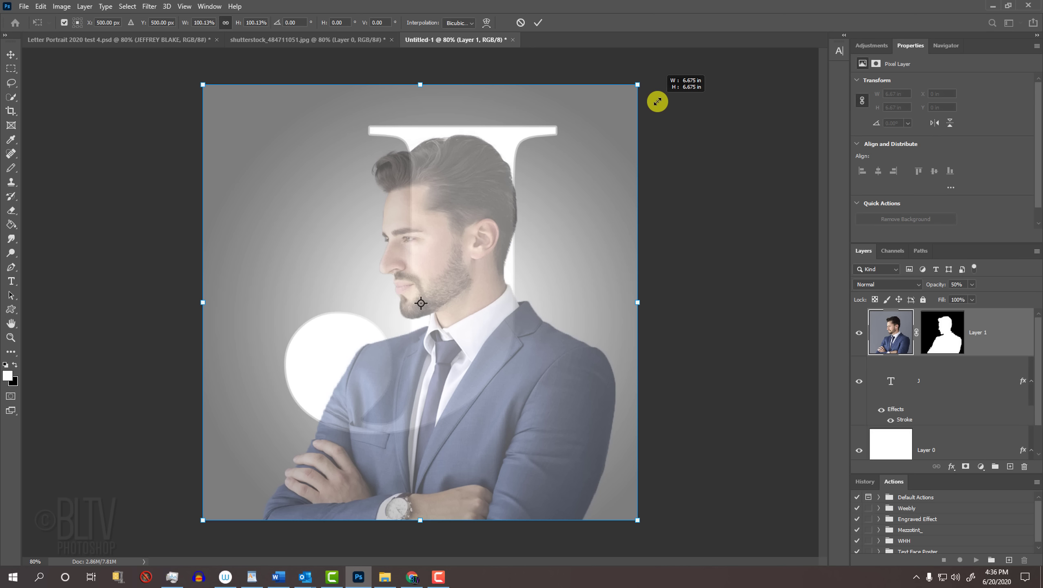
left_click_drag(657, 101, 657, 100)
mouse_move(552, 169)
left_mouse_down()
mouse_move(482, 201)
mouse_move(580, 186)
mouse_move(543, 160)
mouse_move(554, 168)
left_mouse_up()
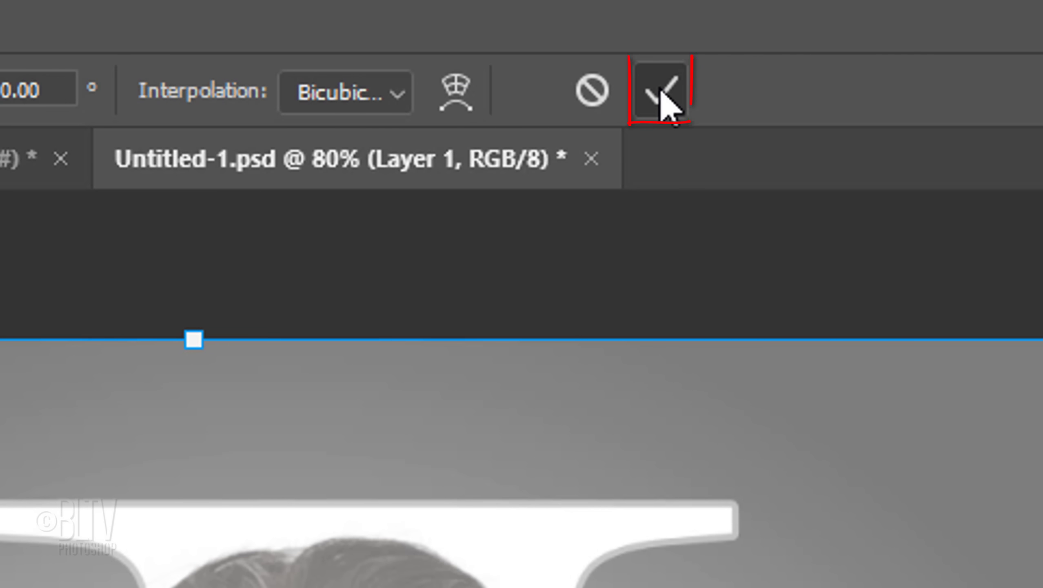
left_click(663, 96)
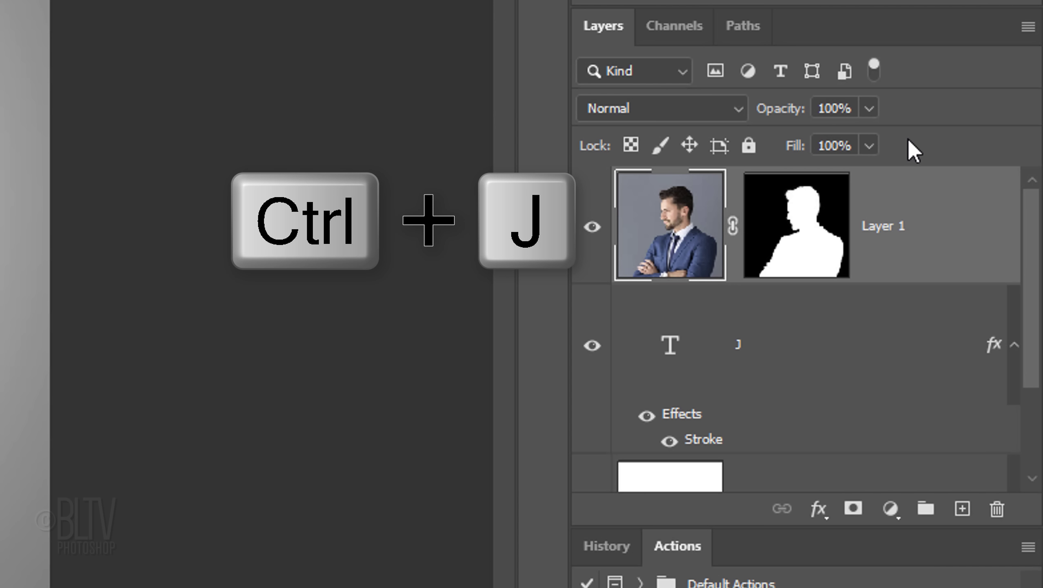
Duplicate Layer 1, delete the copy's silhouette mask, and mask the copy with the J shape
key("ctrl+j")
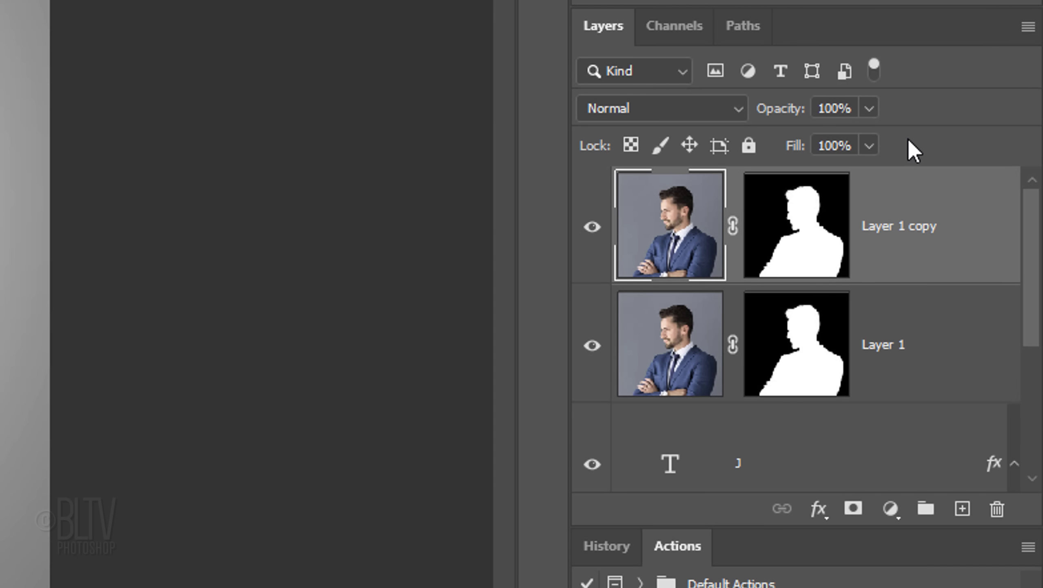
left_click(733, 227)
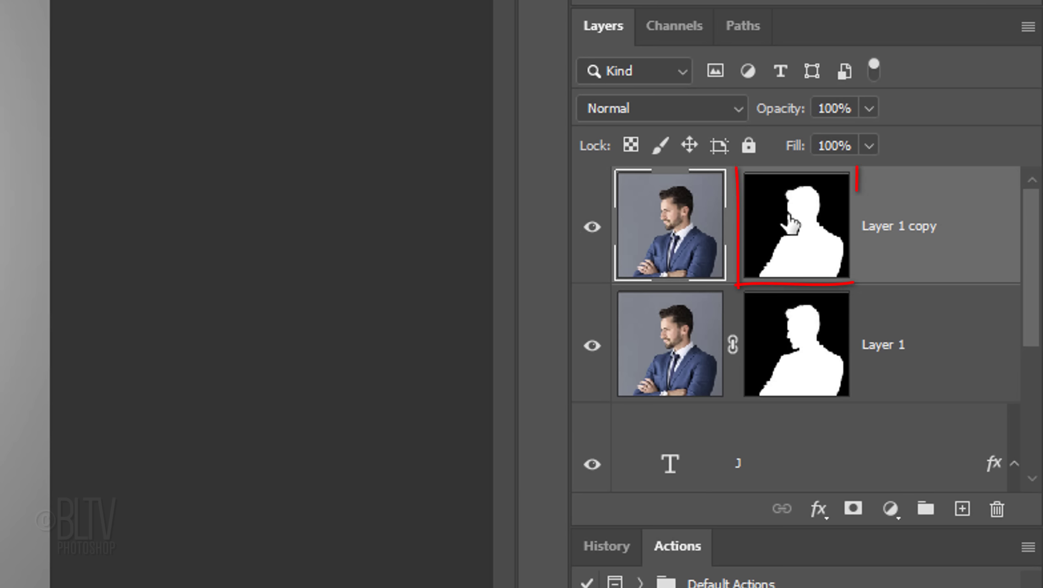
left_click_drag(792, 224, 998, 508)
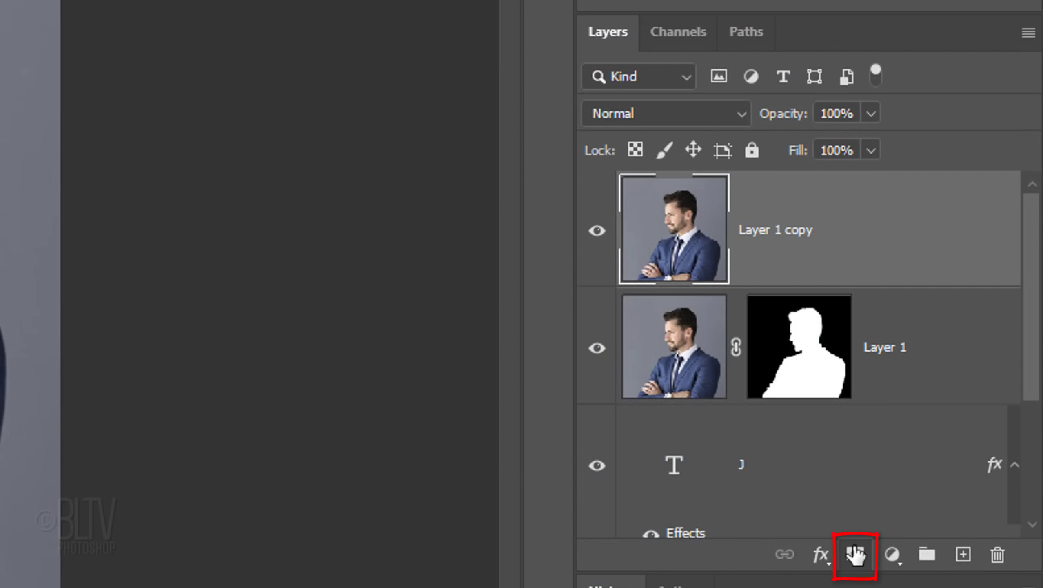
left_click(855, 554)
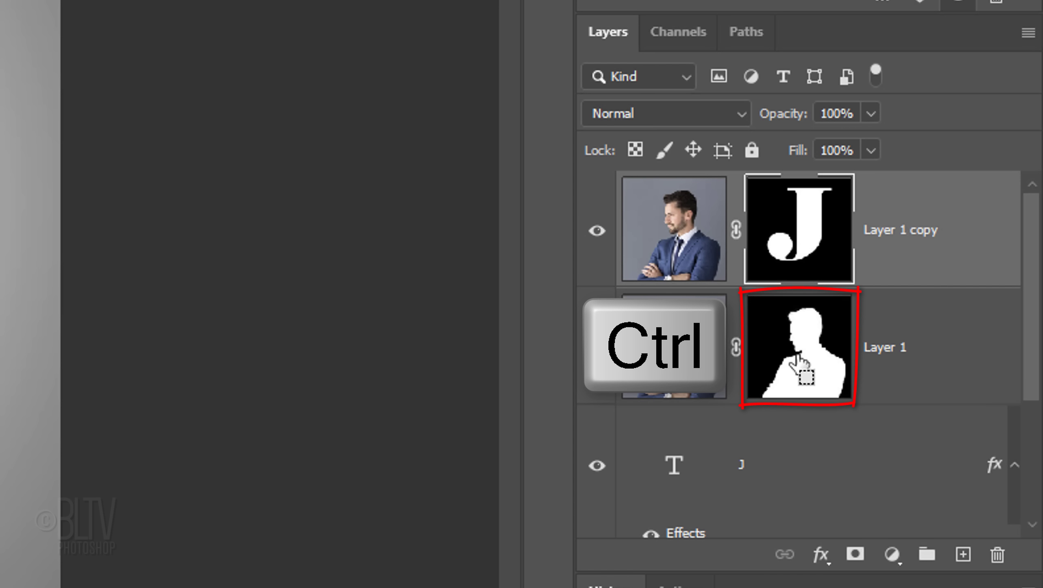
Load Layer 1's mask as a selection and set the Pencil to a 45 px Hard Round tip at 100%
left_click(794, 357, "ctrl")
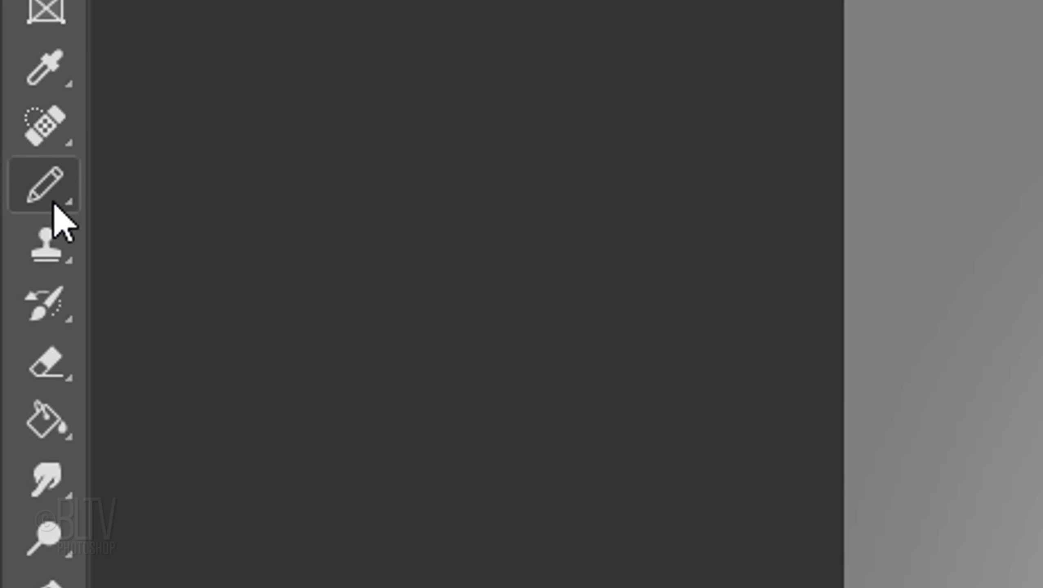
right_click(49, 197)
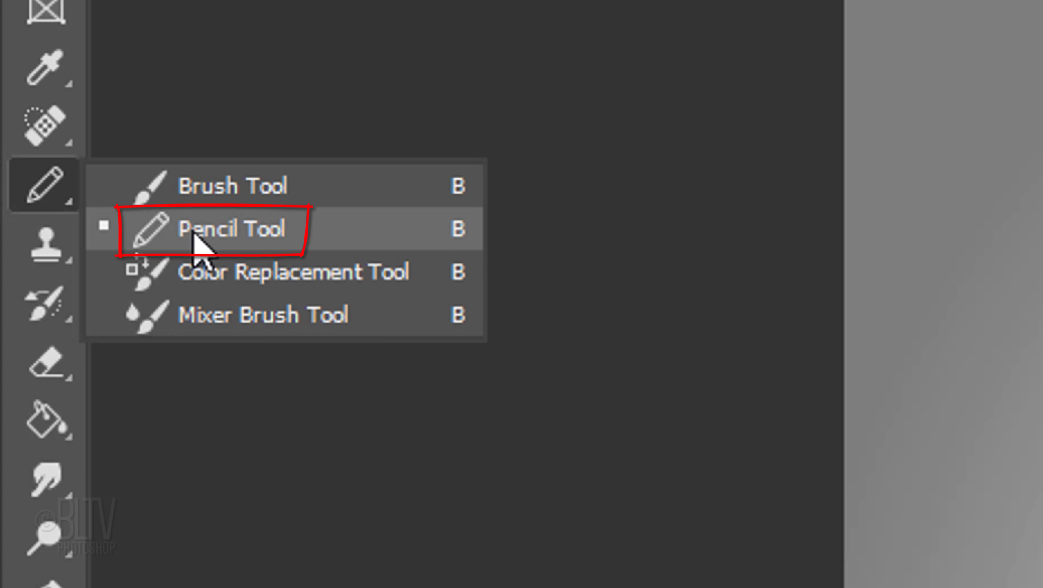
left_click(193, 234)
left_click(249, 73)
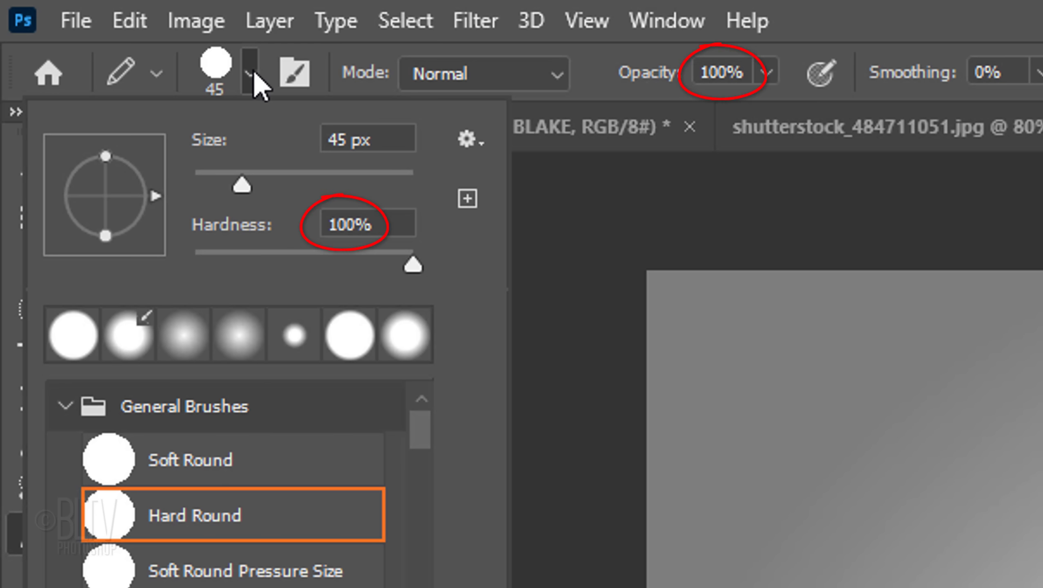
left_click(253, 73)
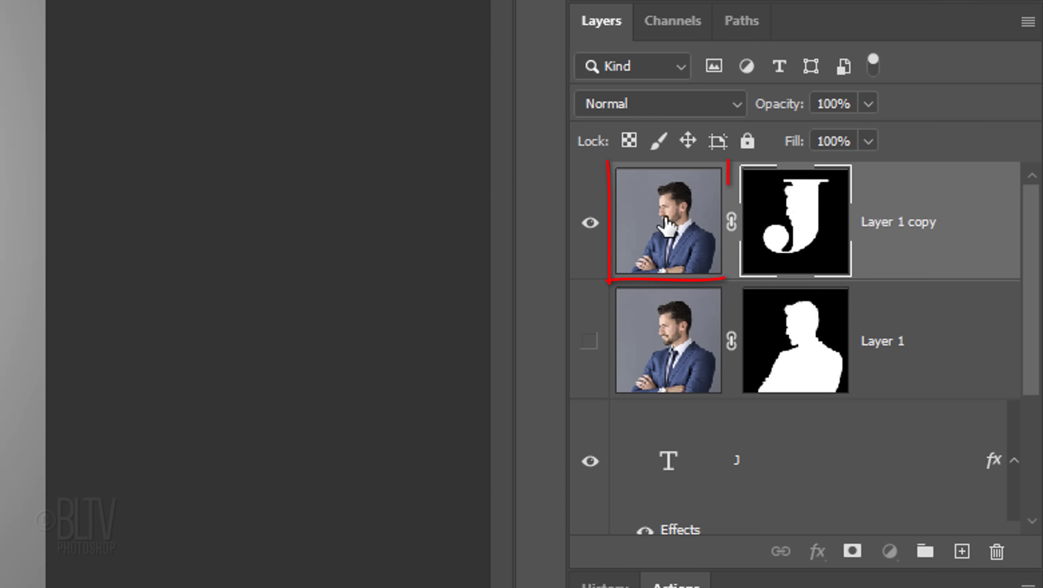
Target Layer 1 copy's image, hide the J text layer, and set the Horizontal Type tool to 16 pt
left_click(666, 225)
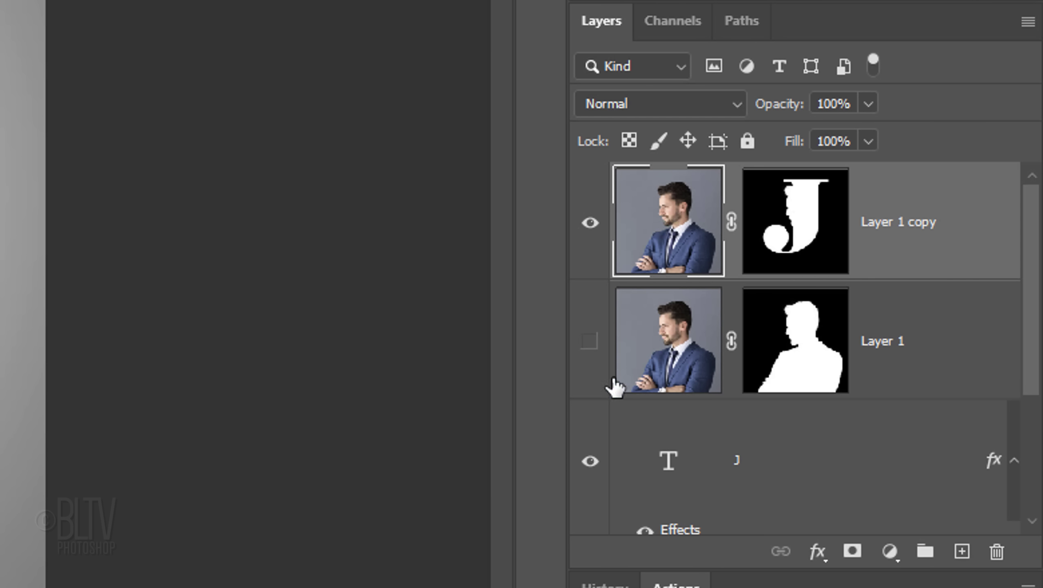
left_click(591, 460)
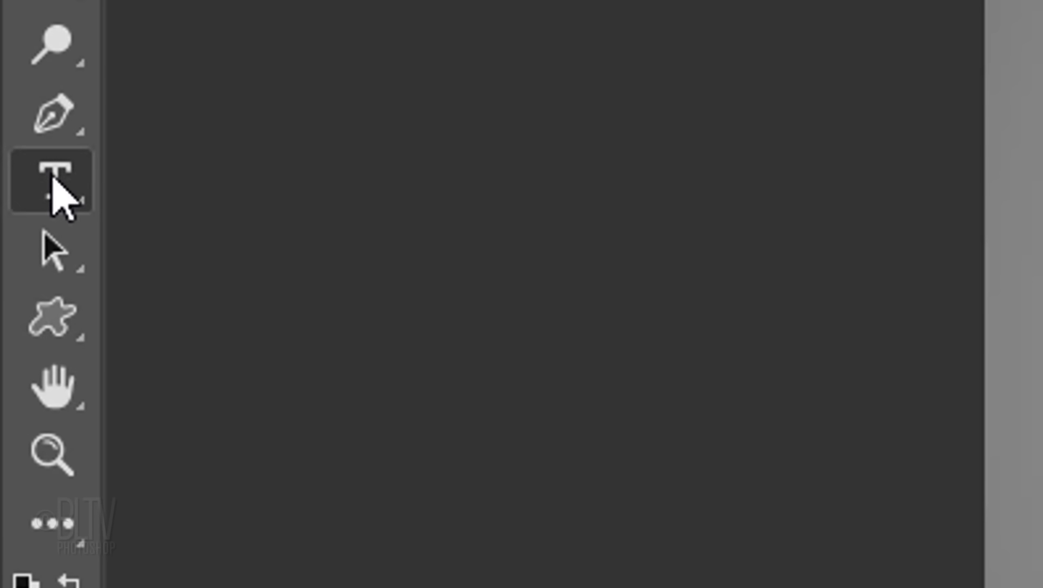
right_click(57, 183)
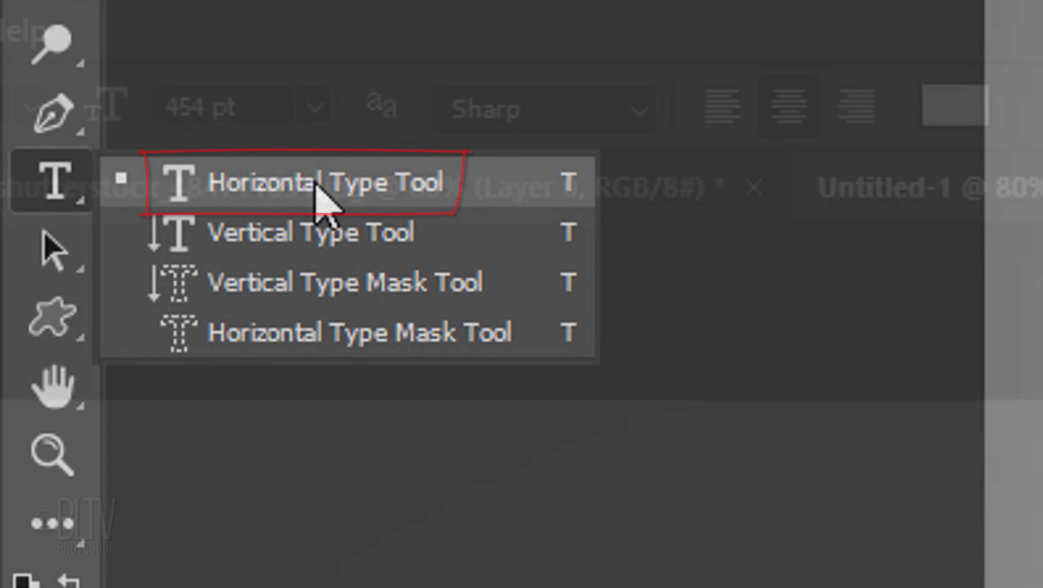
left_click(315, 184)
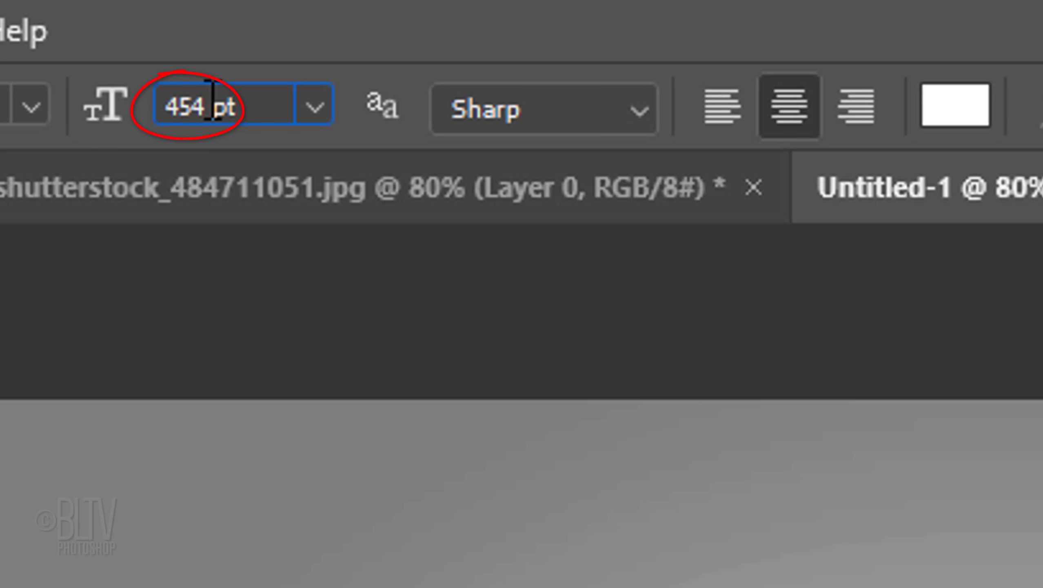
type("16")
key("Return")
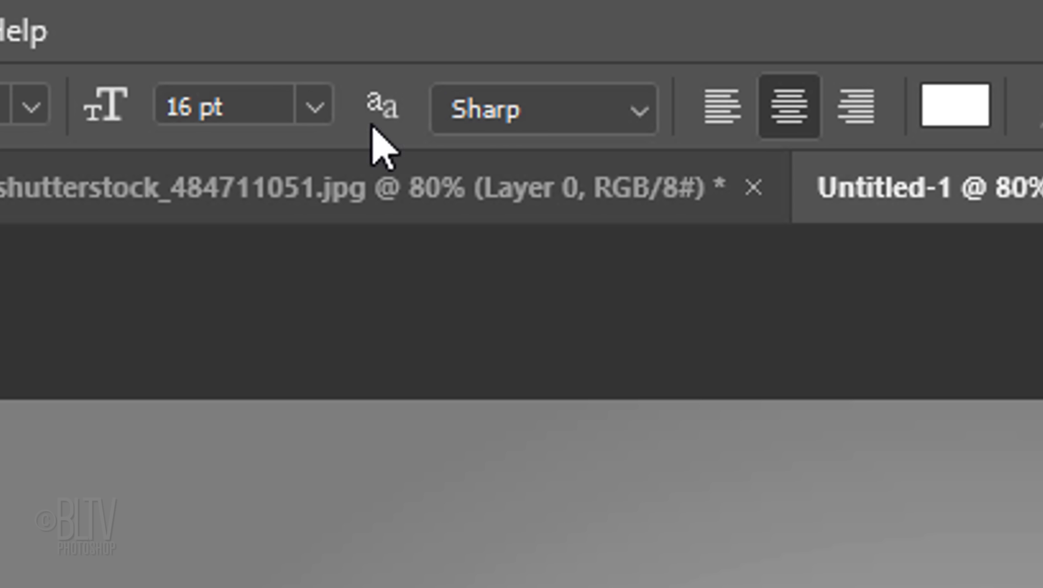
Sample navy from the suit collar for the text colour, then refine it to hex 394B74
left_click(954, 109)
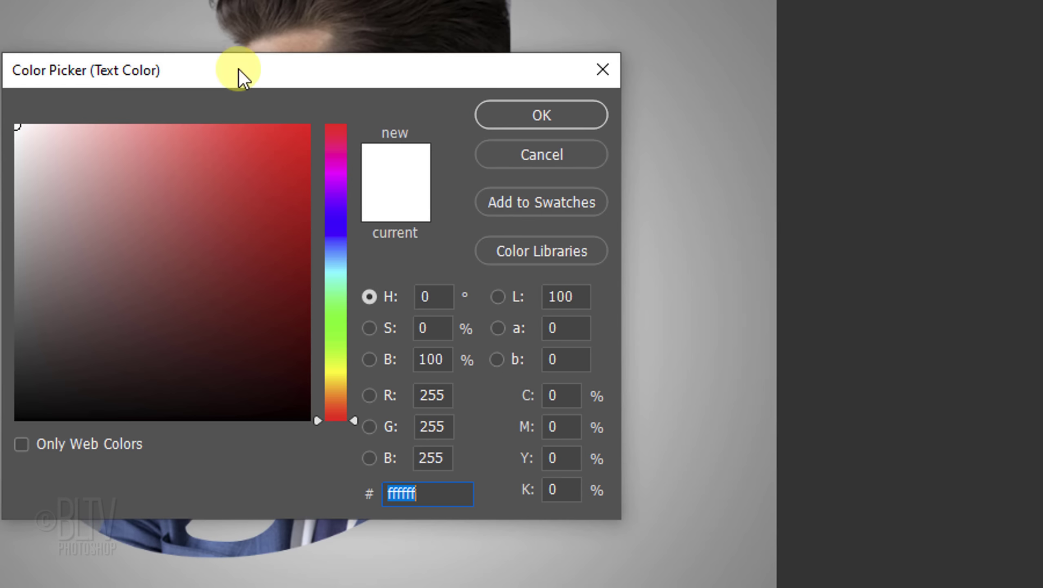
left_click_drag(240, 69, 591, 88)
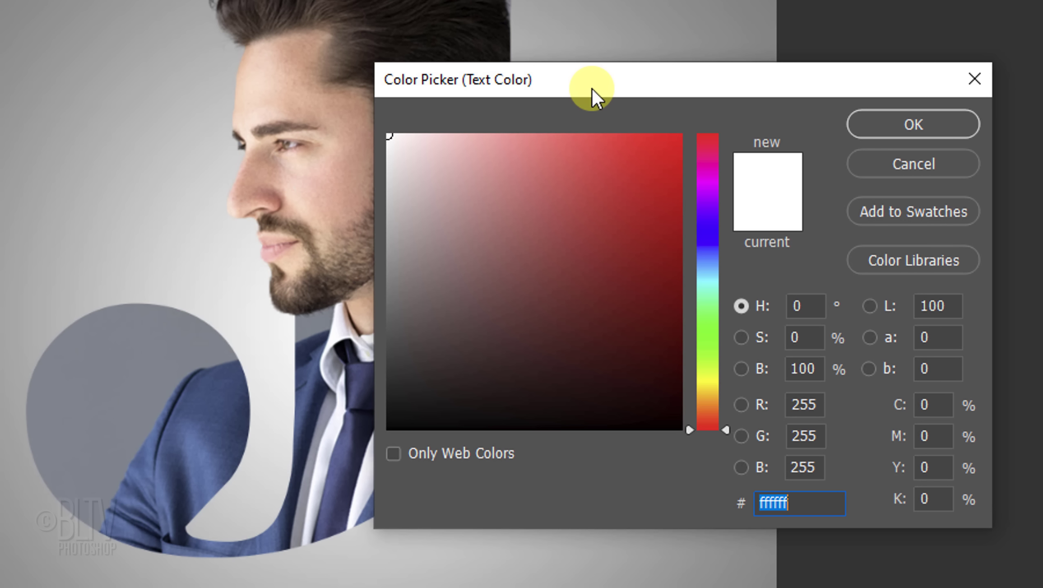
left_click(317, 354)
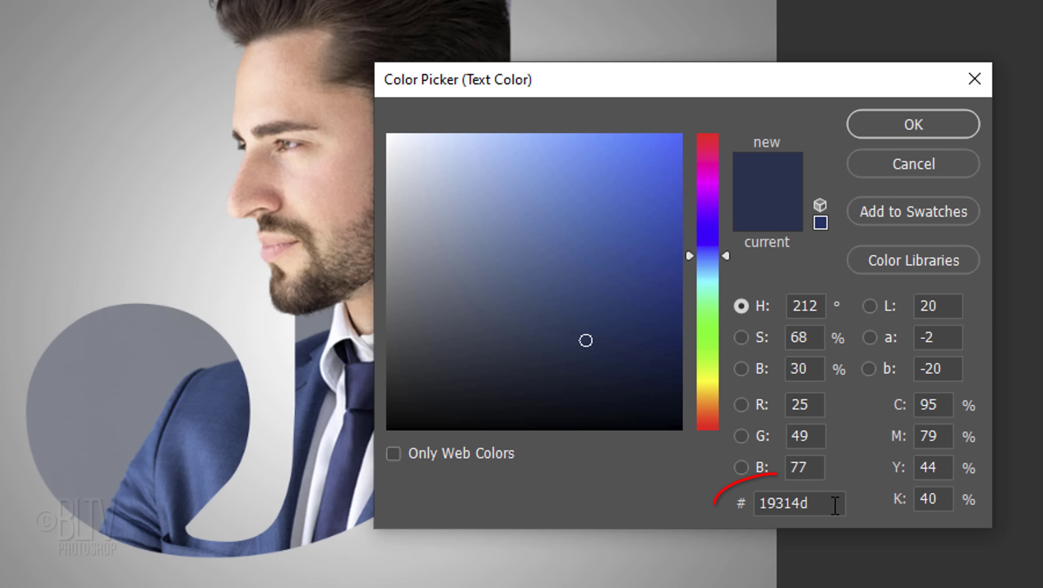
type("394B74")
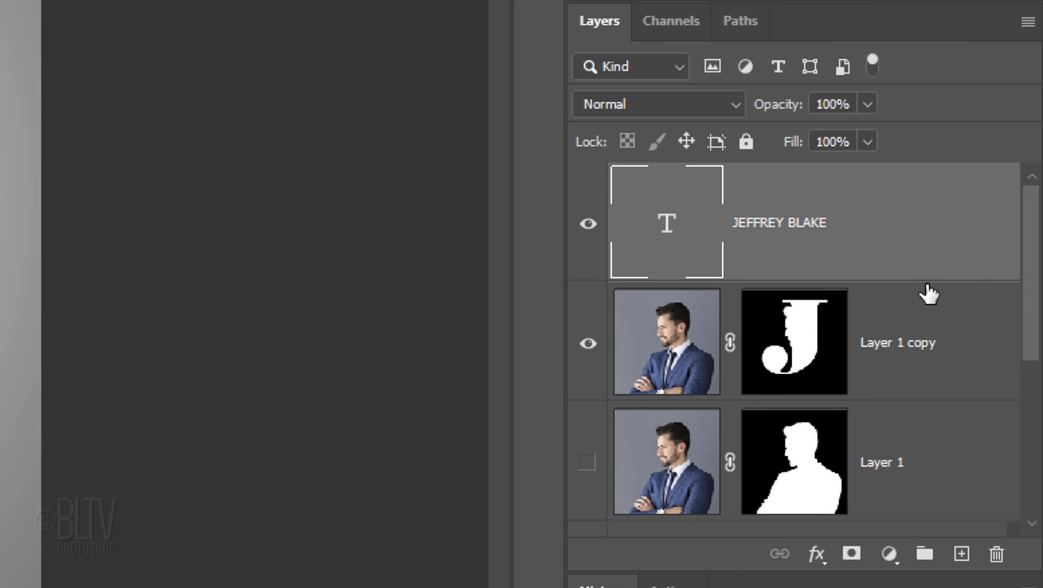
scroll(927, 291, "down", 3)
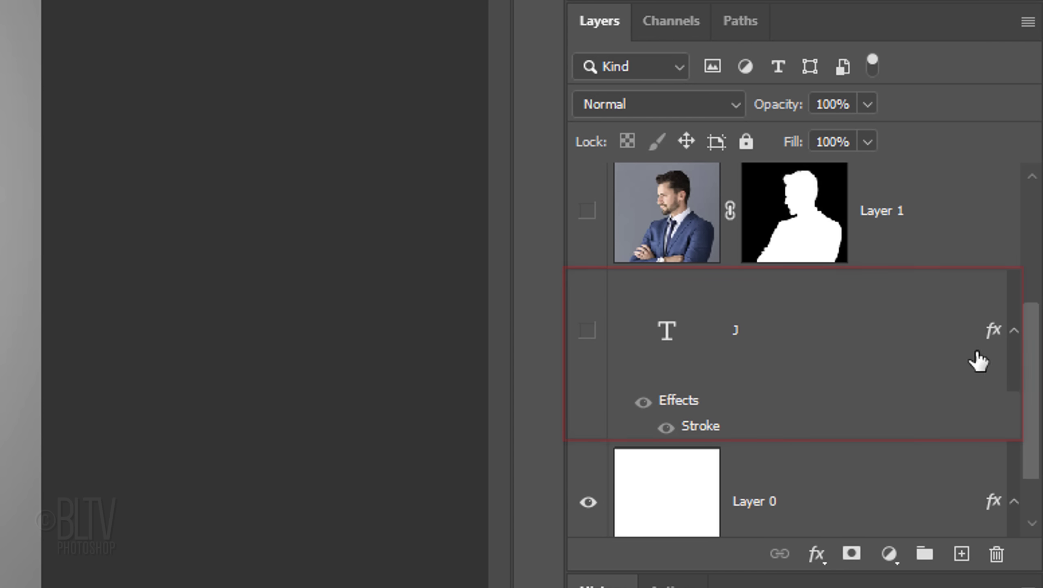